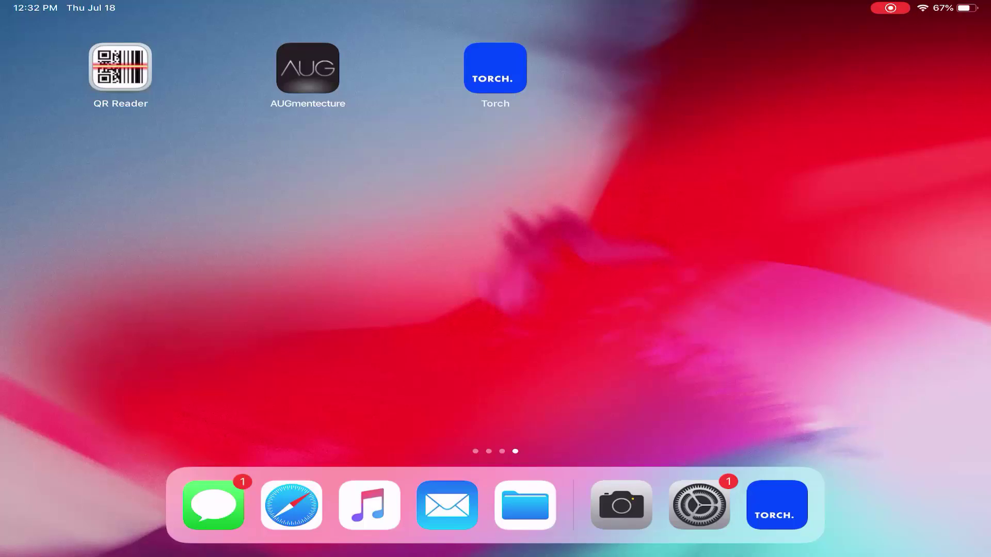
- Launch Torch, set the World Anchor on the table, and bring up the Assets library
click(495, 67)
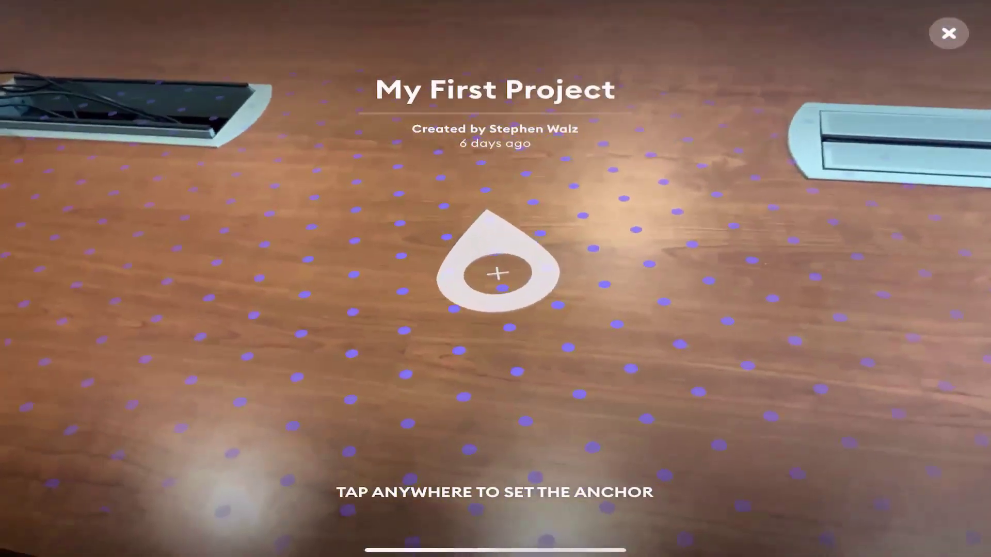
click(495, 276)
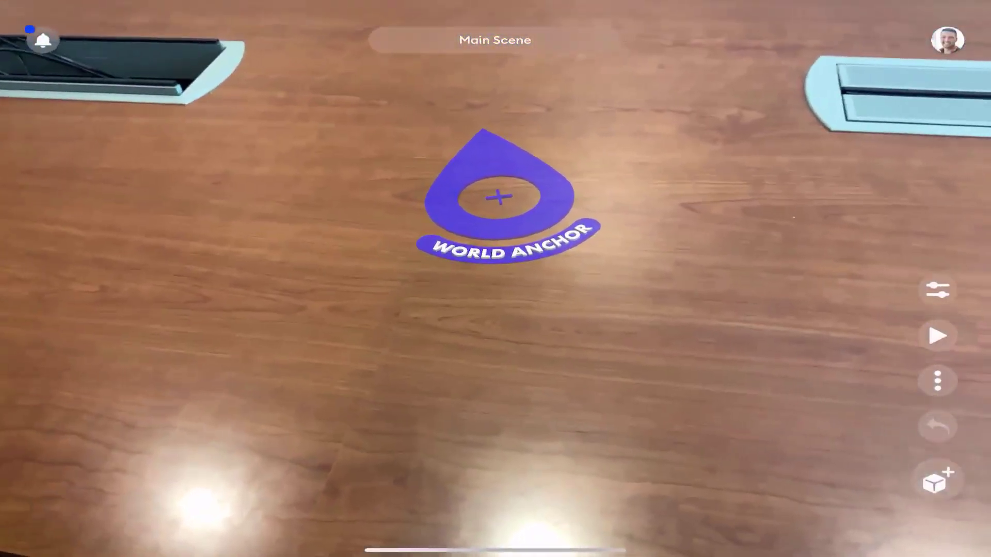
click(937, 481)
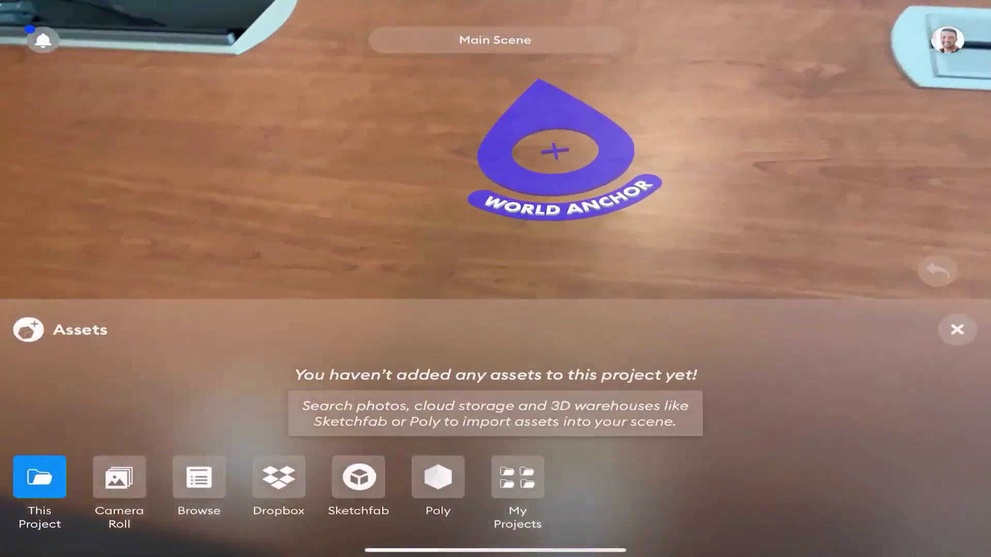
- Drag SI Elevated Structure.fbx and SI Oxidation Ditch.fbx from Dropbox onto the table scene
click(278, 477)
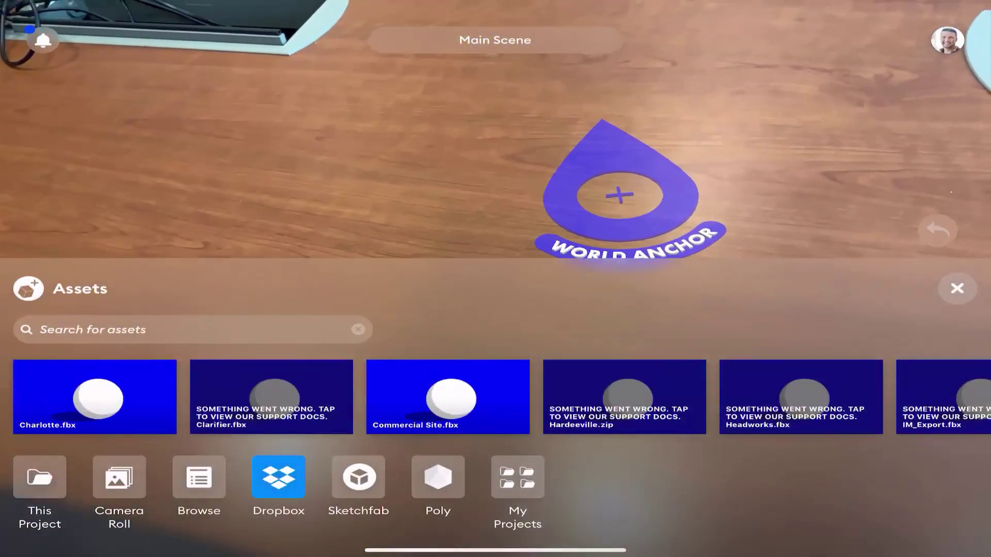
drag(624, 397, 258, 397)
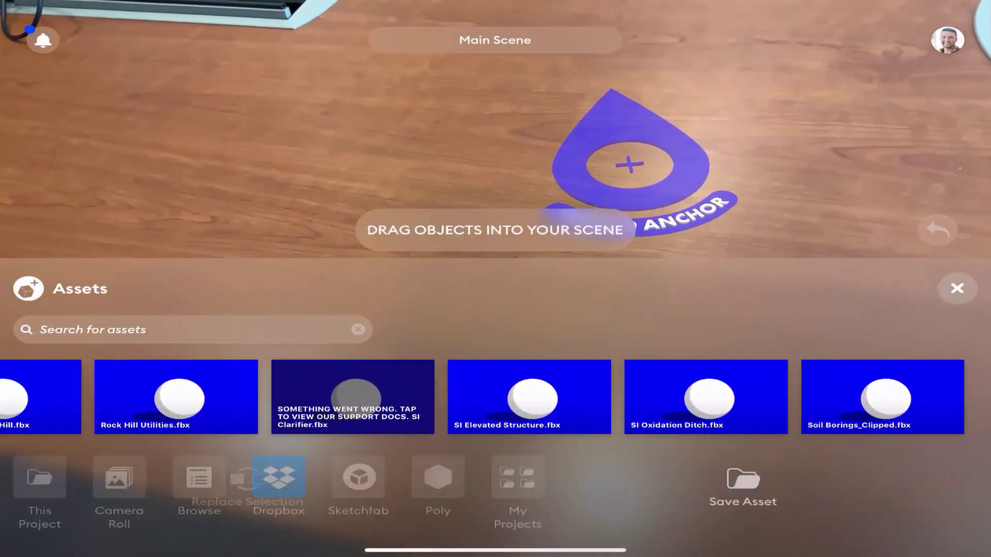
mouse_move(529, 398)
mouse_down()
mouse_move(549, 254)
mouse_move(423, 155)
mouse_up()
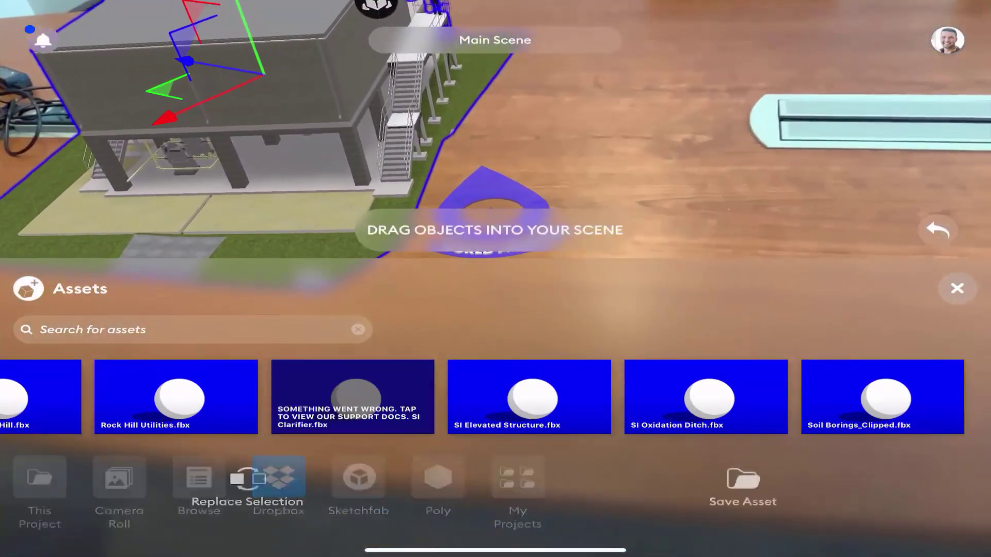
drag(706, 397, 601, 150)
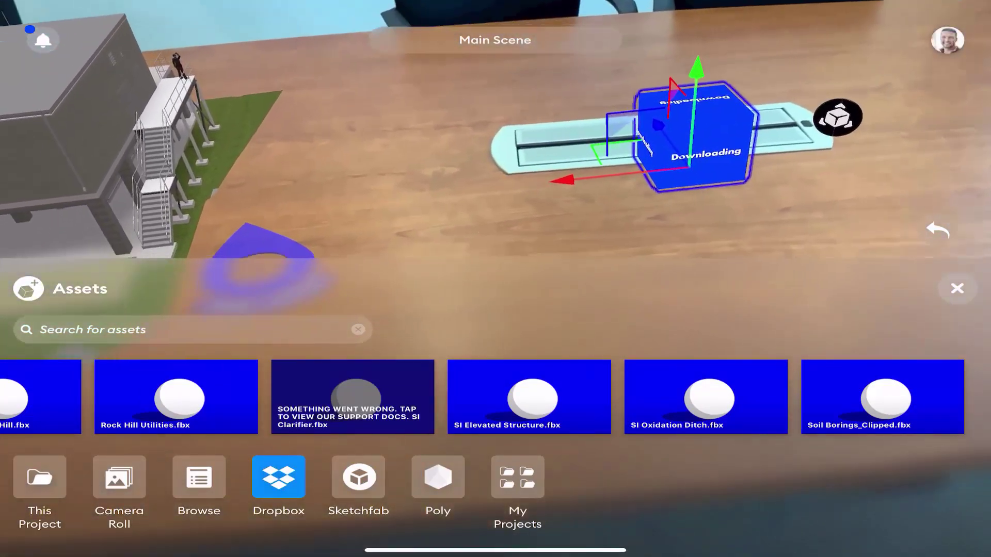
- Review This Project's assets, close the library, and select the elevated structure model
click(39, 477)
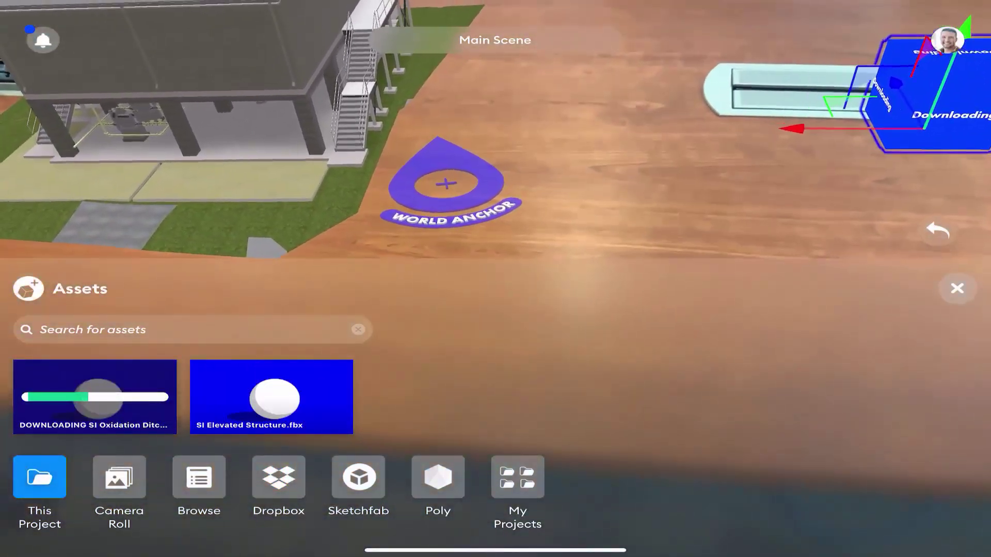
click(957, 288)
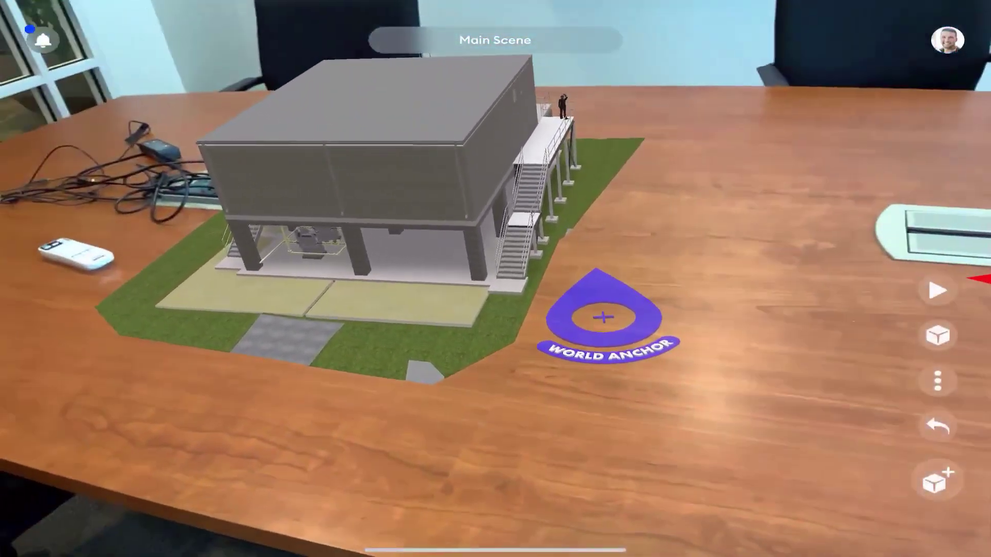
click(361, 170)
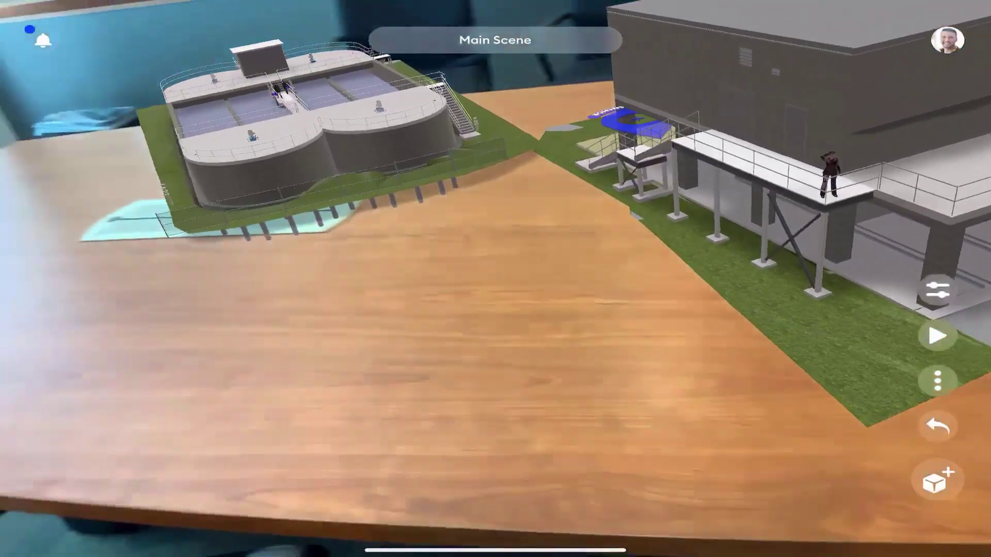
- Select the oxidation ditch model to position it beside the elevated structure
click(310, 128)
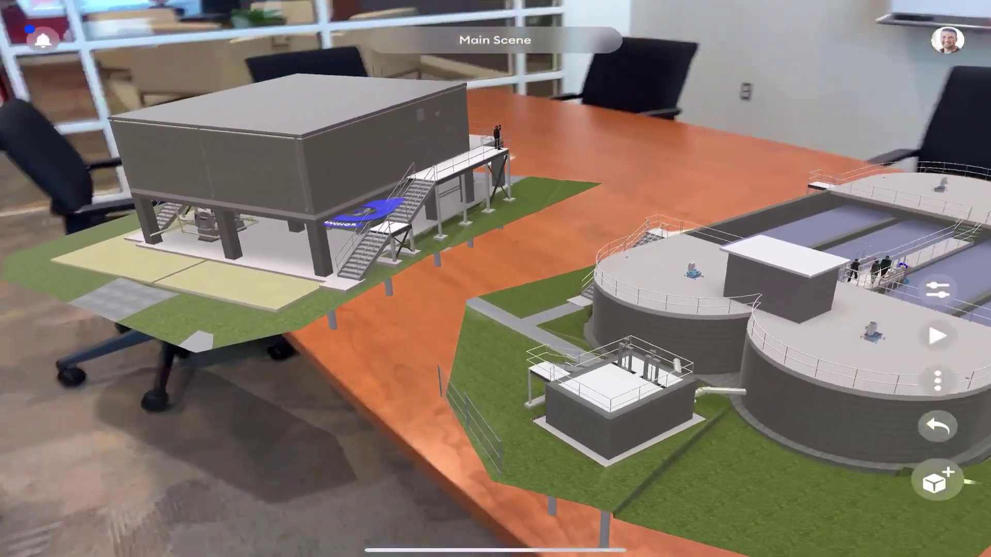
- Select the elevated structure, then switch the selection to the oxidation ditch model
click(310, 134)
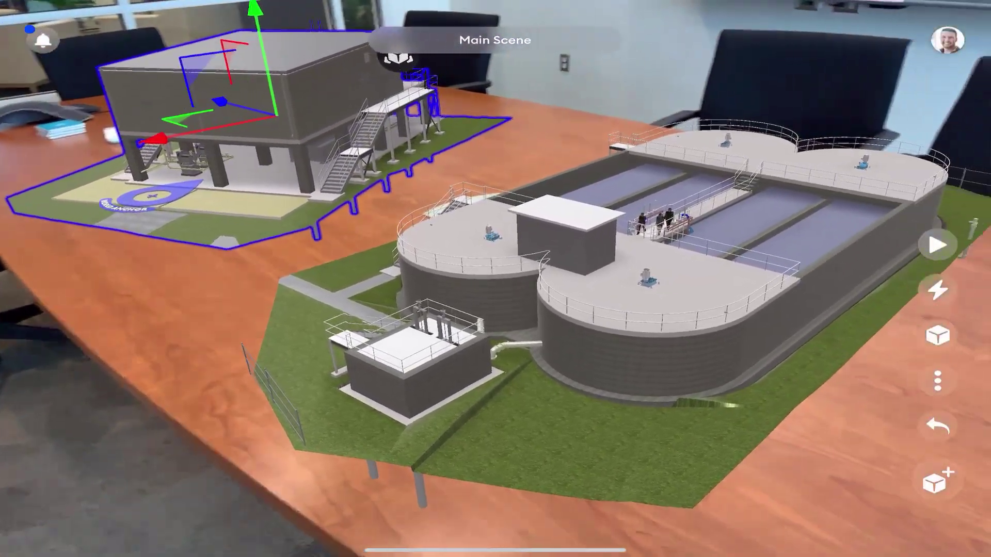
click(609, 248)
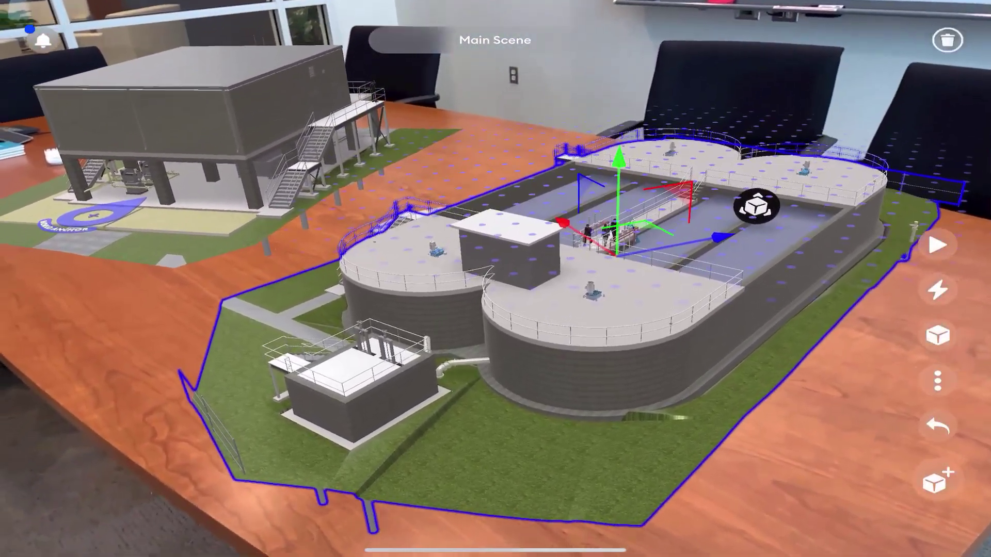